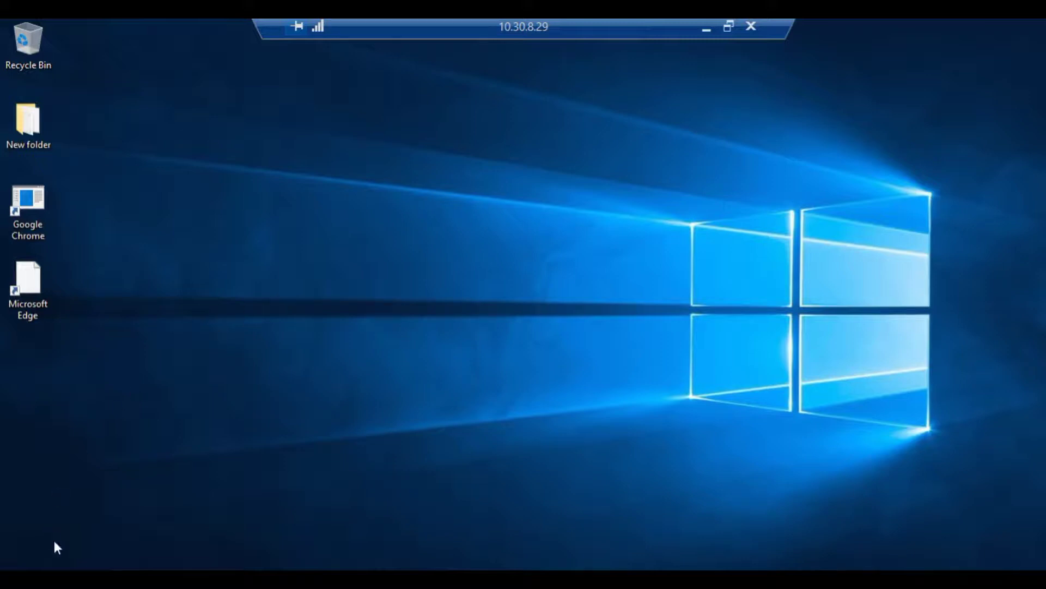
Open Windows Update from the Local Server properties in Server Manager, check for updates, and close both windows
{"action": "key", "text": "super"}
{"action": "left_click", "coordinate": [275, 181]}
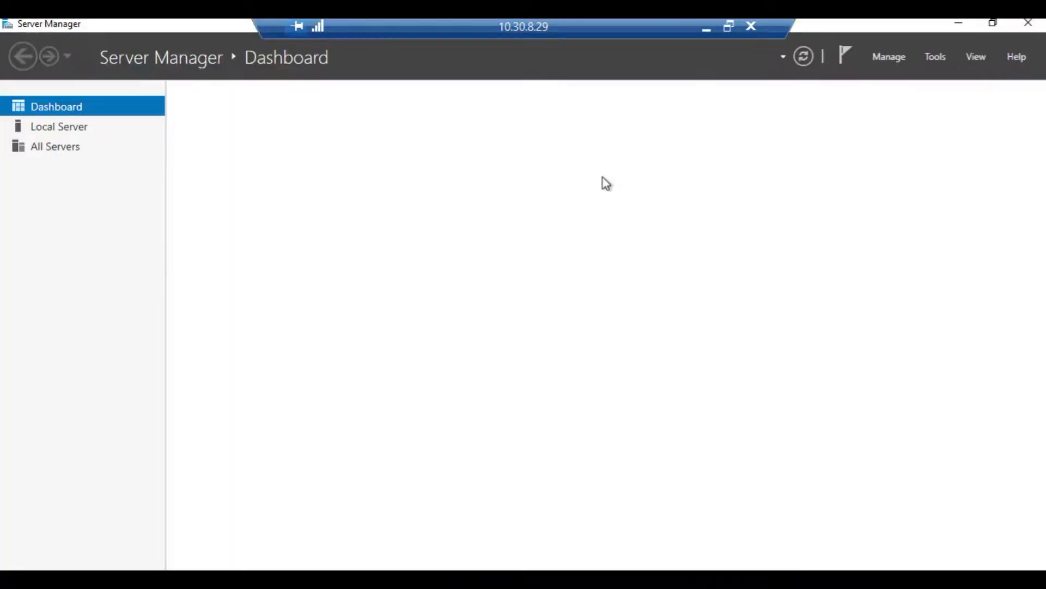
{"action": "left_click", "coordinate": [76, 130]}
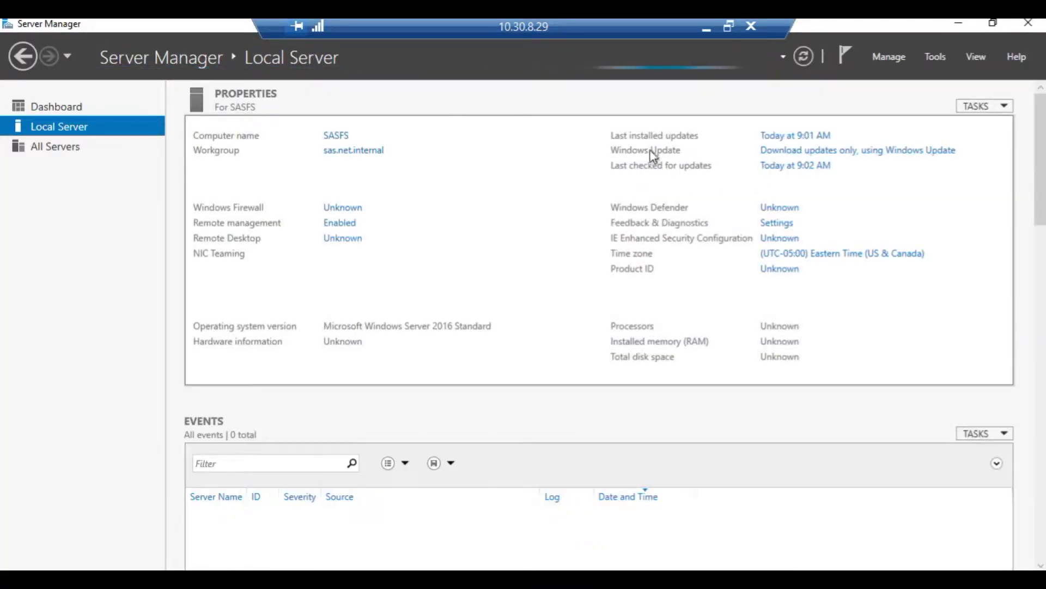
{"action": "left_click", "coordinate": [787, 152]}
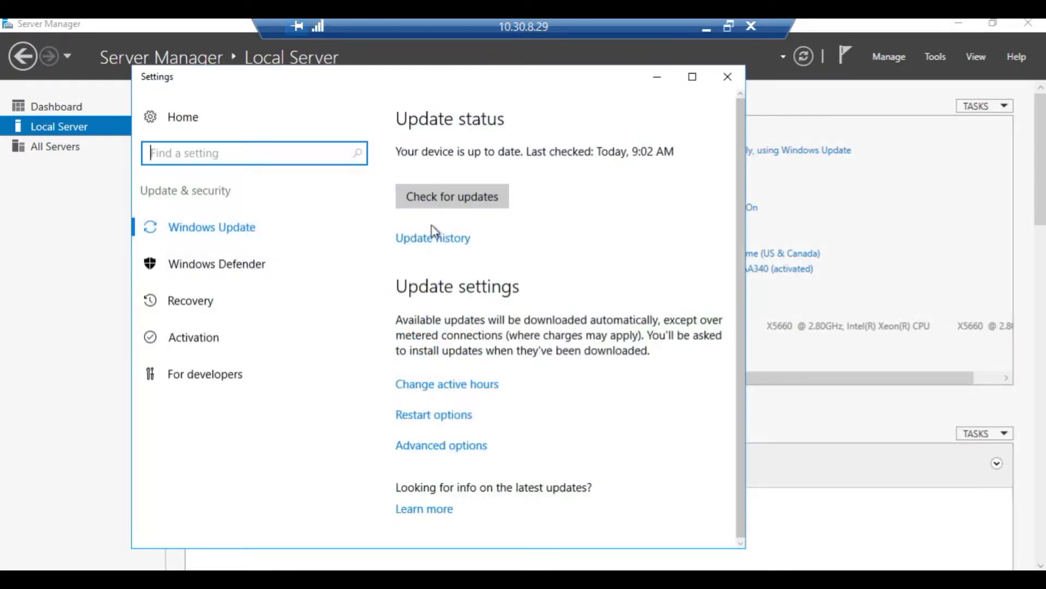
{"action": "left_click", "coordinate": [452, 205]}
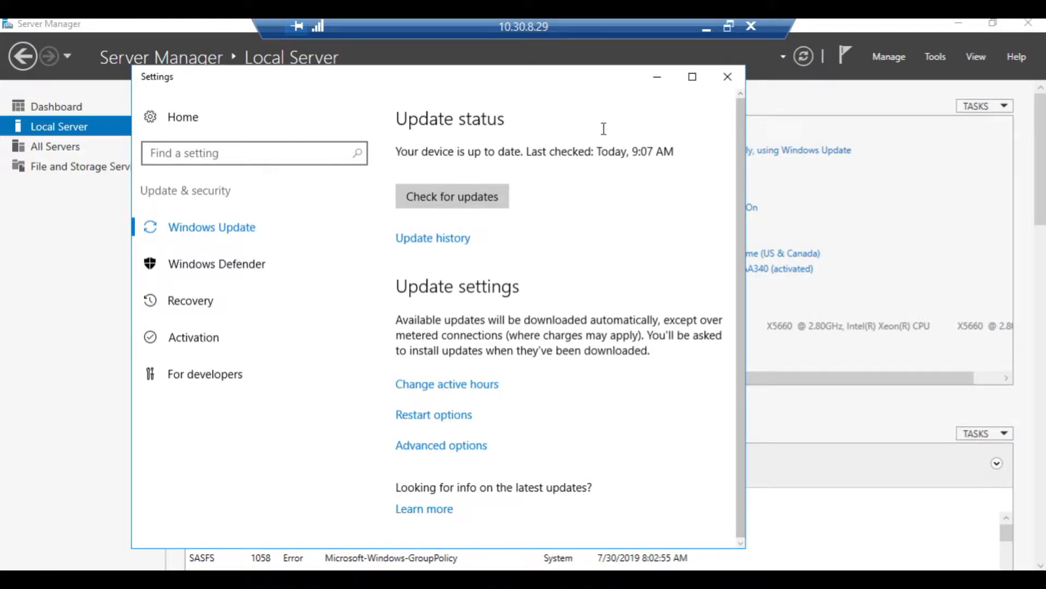
{"action": "left_click", "coordinate": [728, 82]}
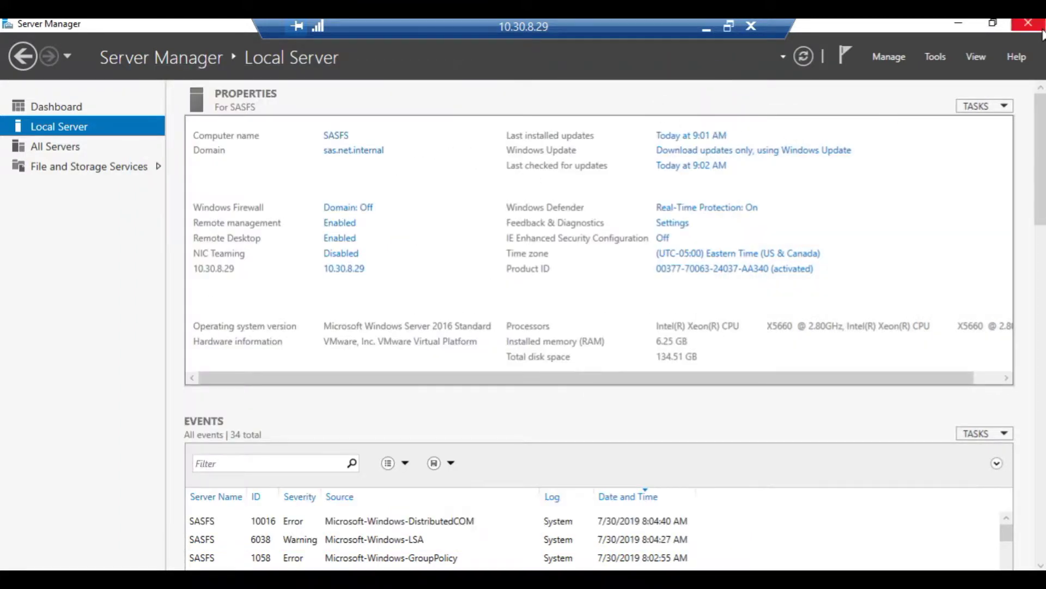
{"action": "left_click", "coordinate": [1029, 23]}
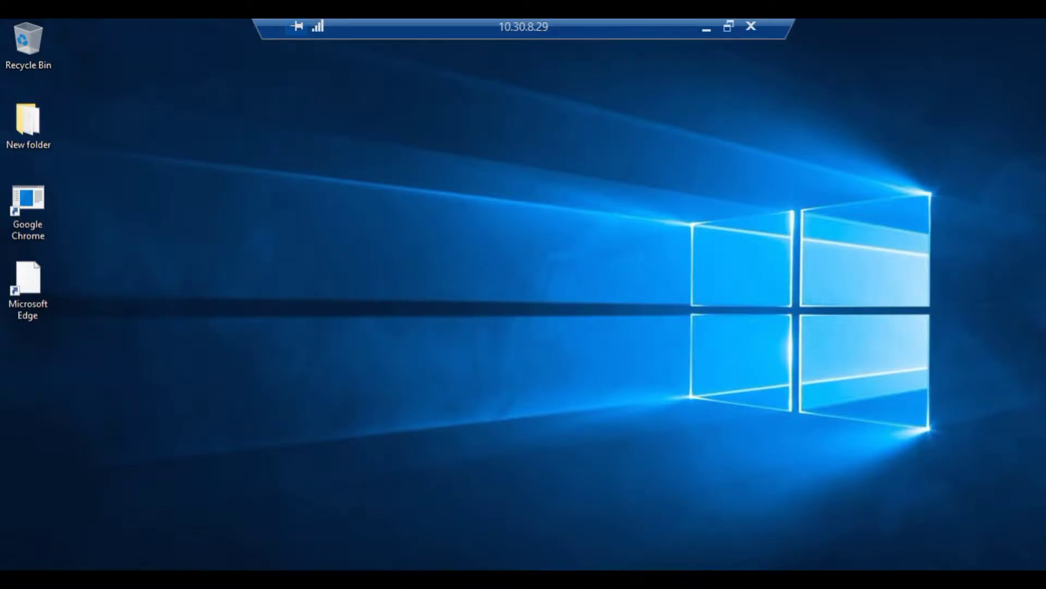
Mount the Windows Server 2019 disc image SW_DVD9_Win_Server_STD_CORE_2019 from the ISO folder on Local Disk (C:)
{"action": "mouse_move", "coordinate": [169, 579]}
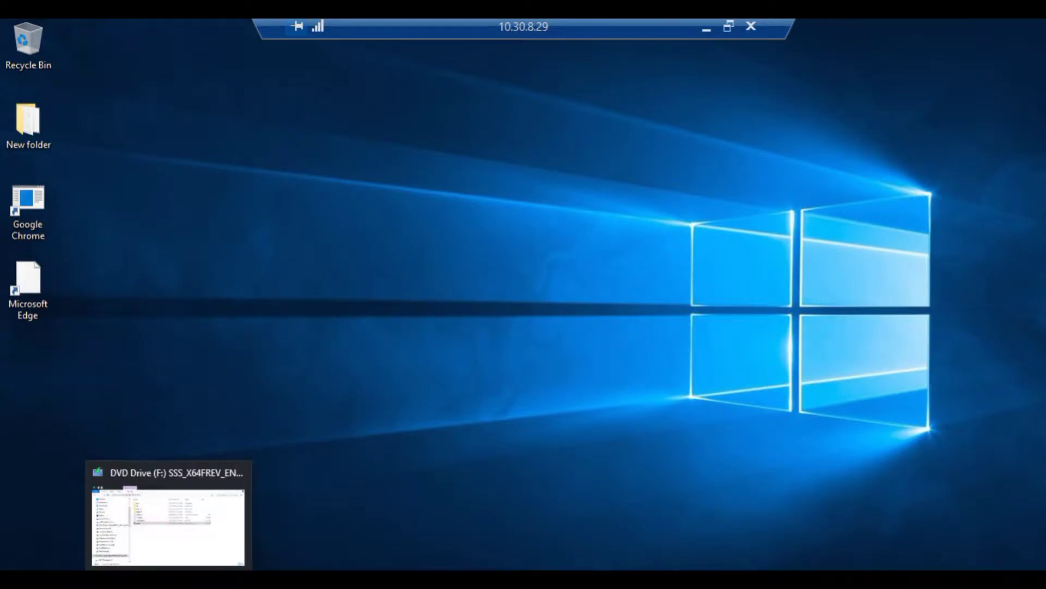
{"action": "left_click", "coordinate": [172, 551]}
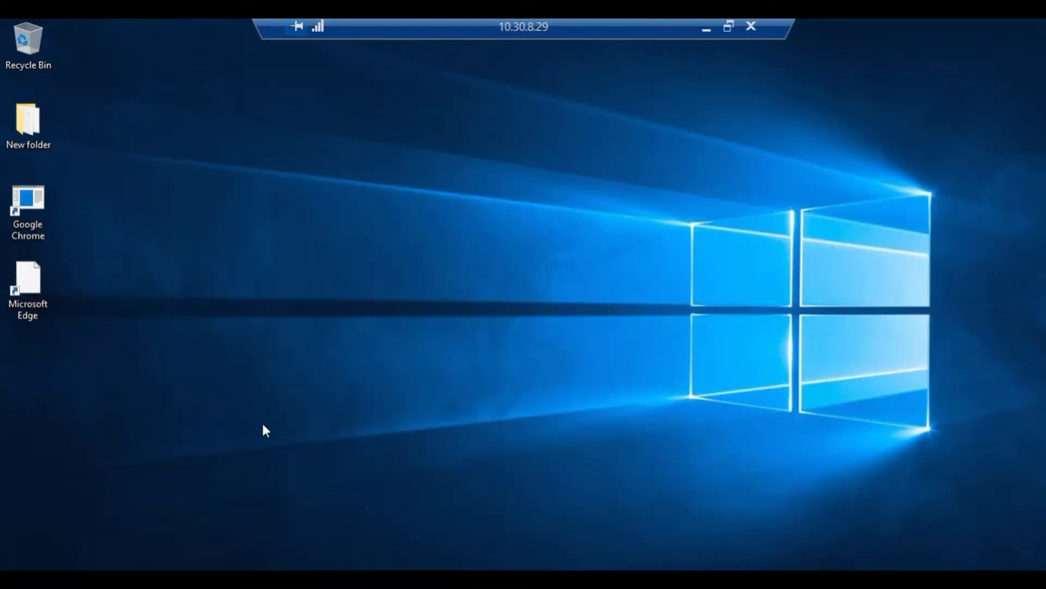
{"action": "left_click", "coordinate": [187, 568]}
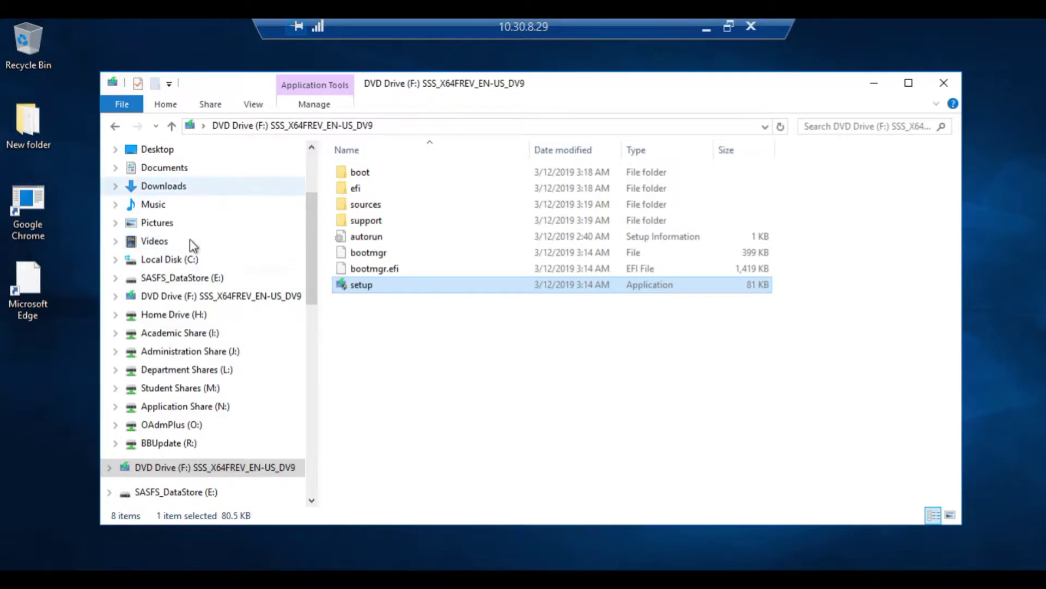
{"action": "left_click", "coordinate": [197, 261]}
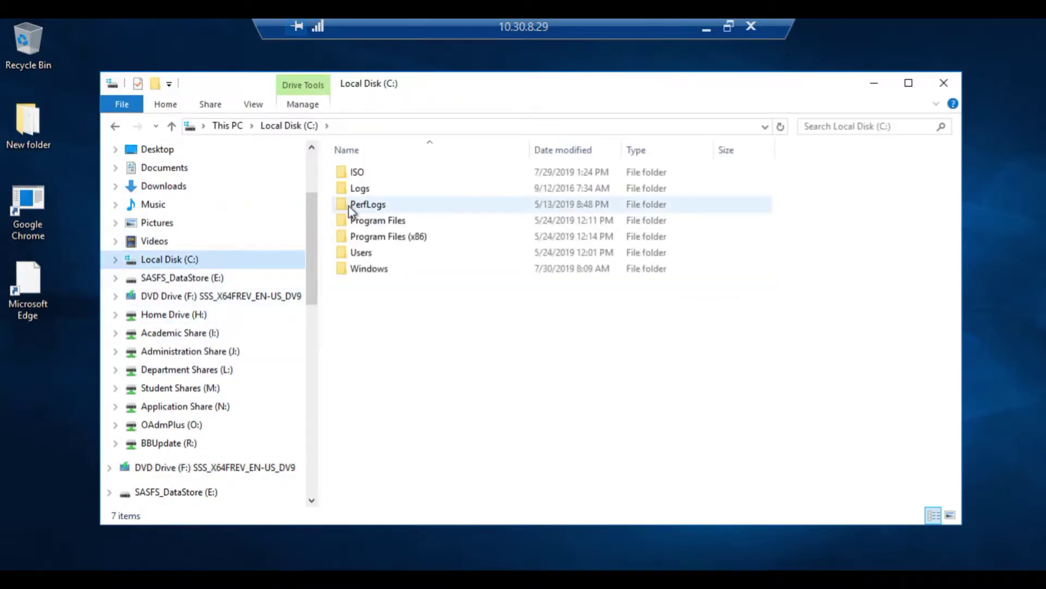
{"action": "double_click", "coordinate": [358, 173]}
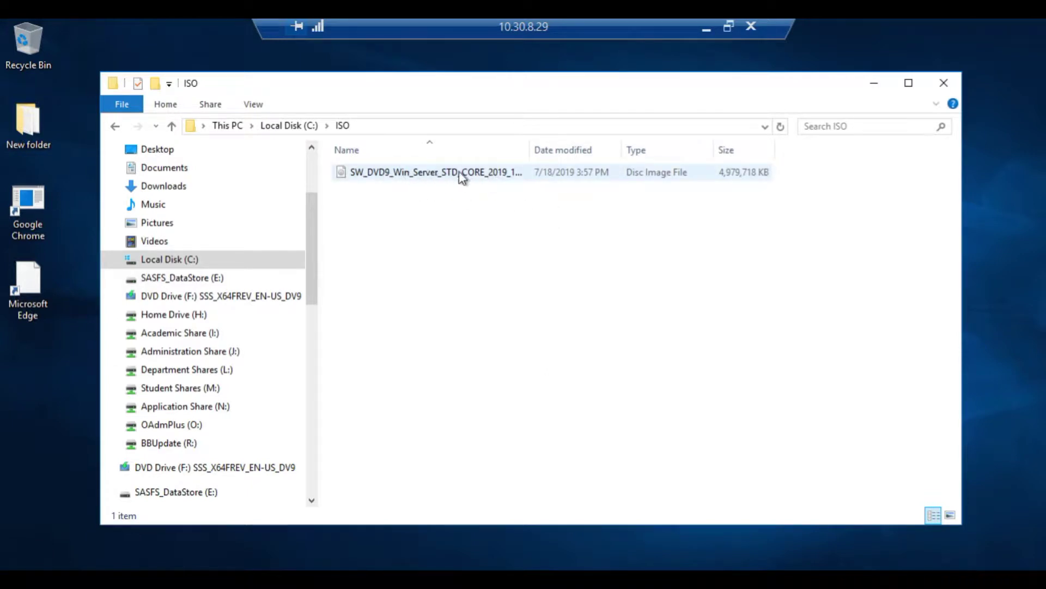
{"action": "right_click", "coordinate": [367, 175]}
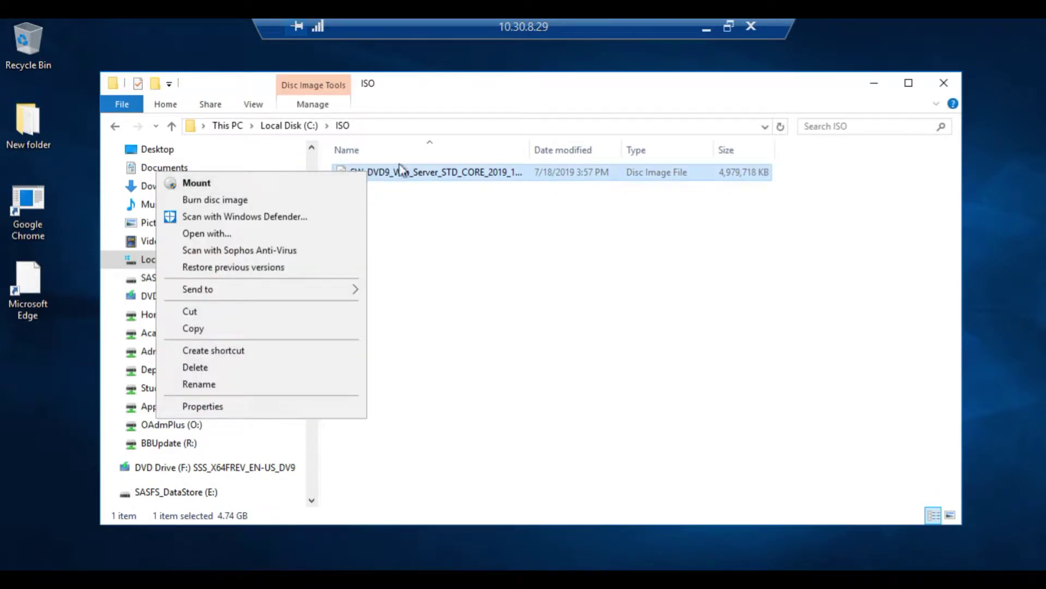
{"action": "left_click", "coordinate": [401, 180]}
{"action": "double_click", "coordinate": [402, 182]}
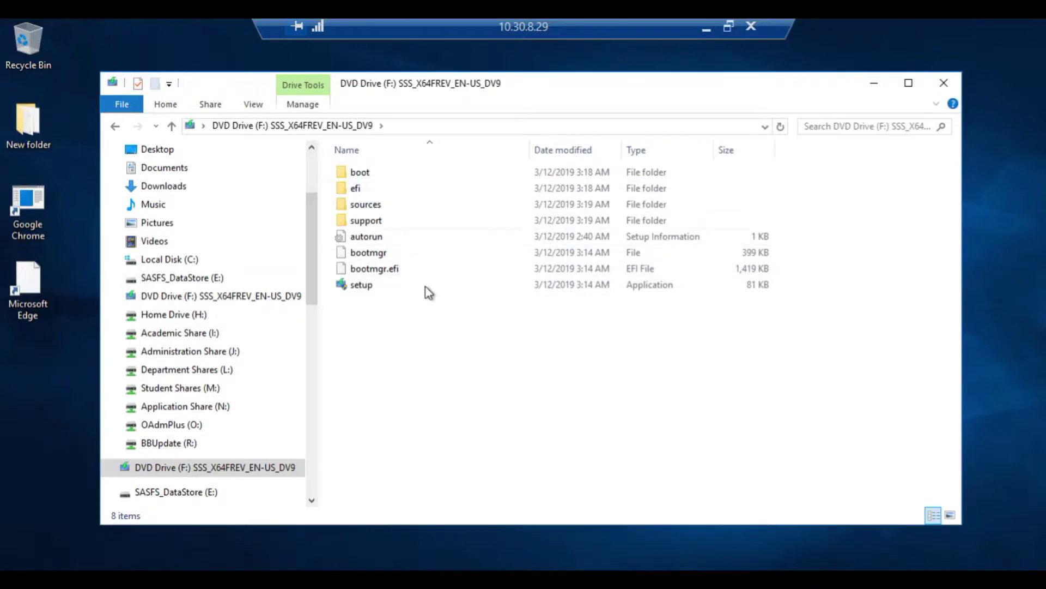
Run setup from the mounted disc with elevated permission and proceed with downloading updates, drivers and optional features
{"action": "double_click", "coordinate": [368, 286]}
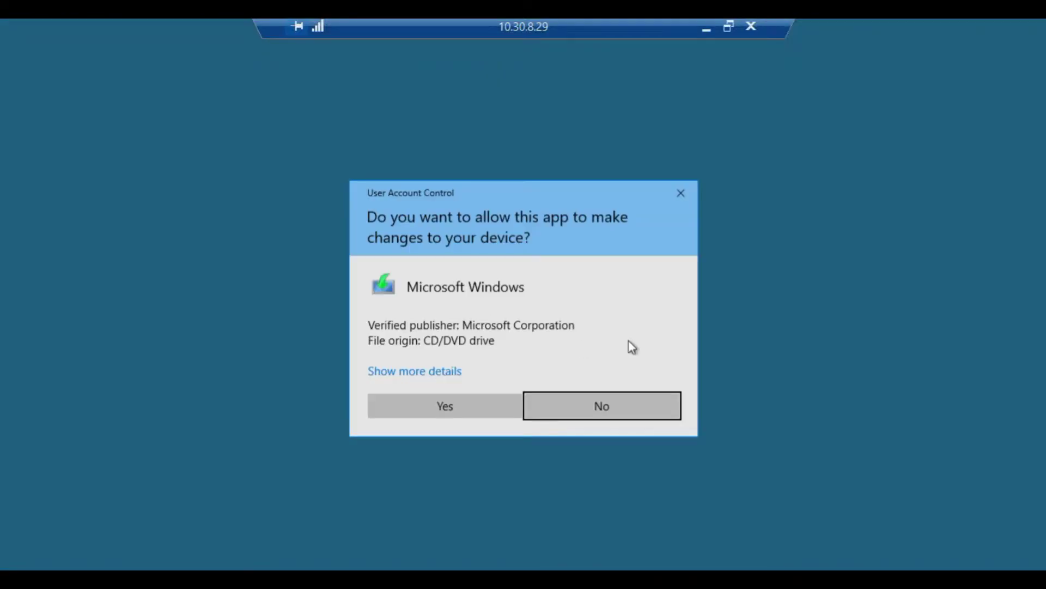
{"action": "left_click", "coordinate": [462, 404]}
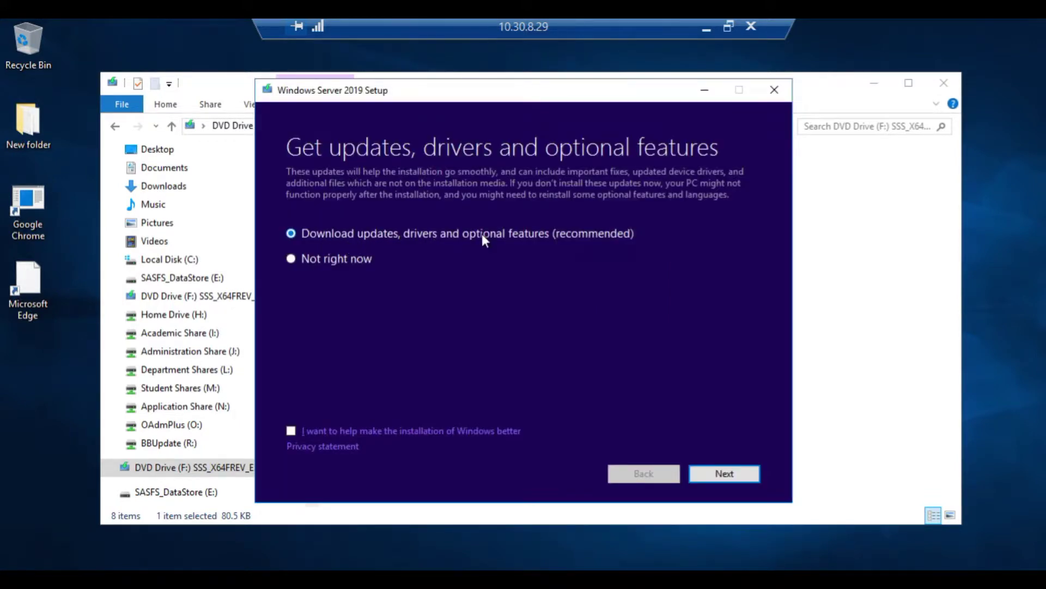
{"action": "left_click", "coordinate": [719, 473]}
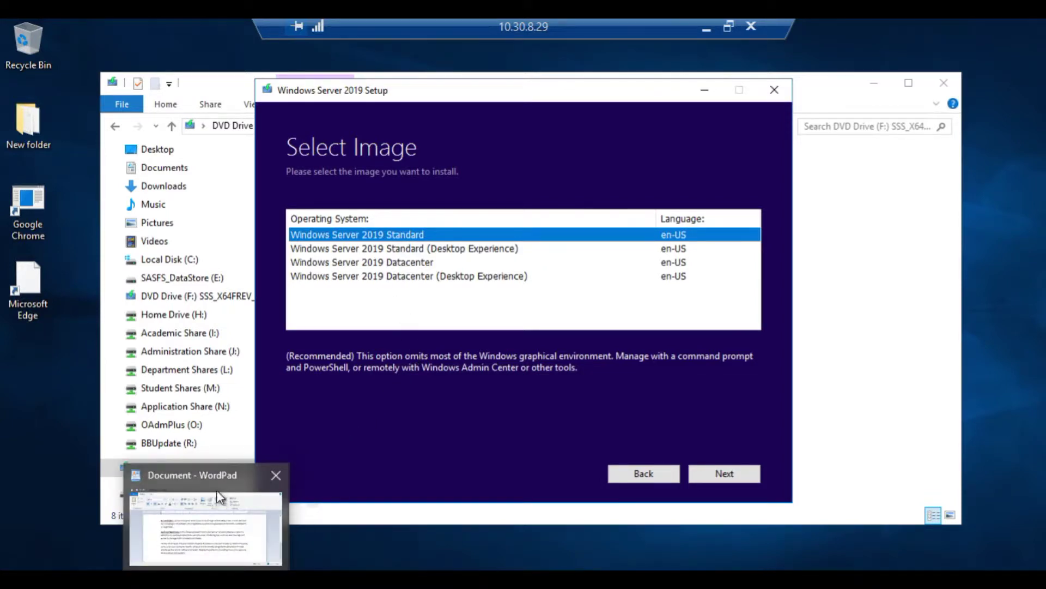
Switch to the WordPad document and read through its comparison of Server Core and Desktop Experience, then minimize it
{"action": "left_click", "coordinate": [206, 528]}
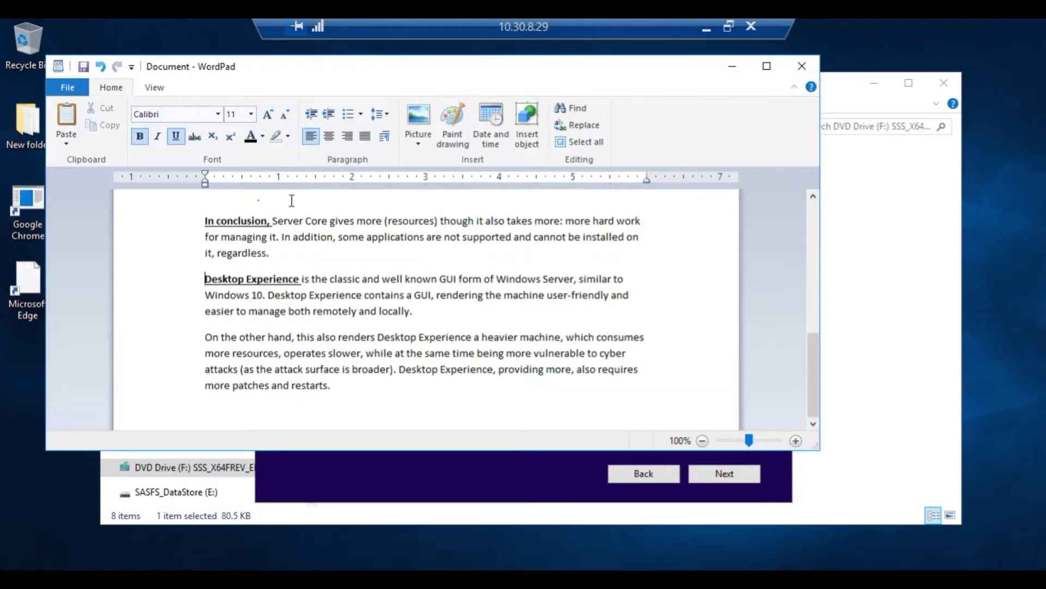
{"action": "scroll", "coordinate": [374, 239], "scroll_direction": "up", "scroll_amount": 10}
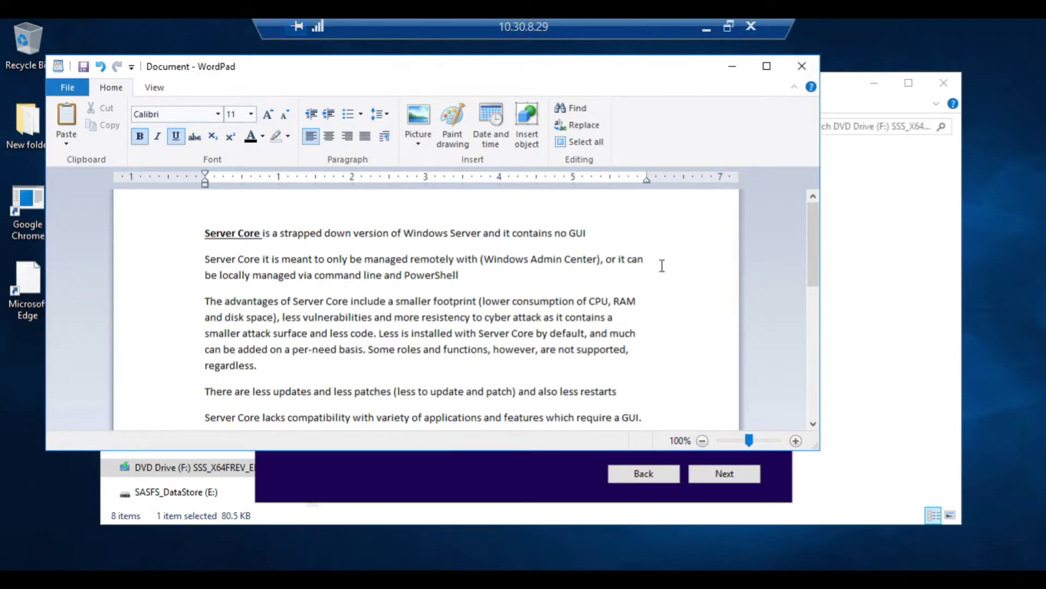
{"action": "scroll", "coordinate": [574, 276], "scroll_direction": "down", "scroll_amount": 2}
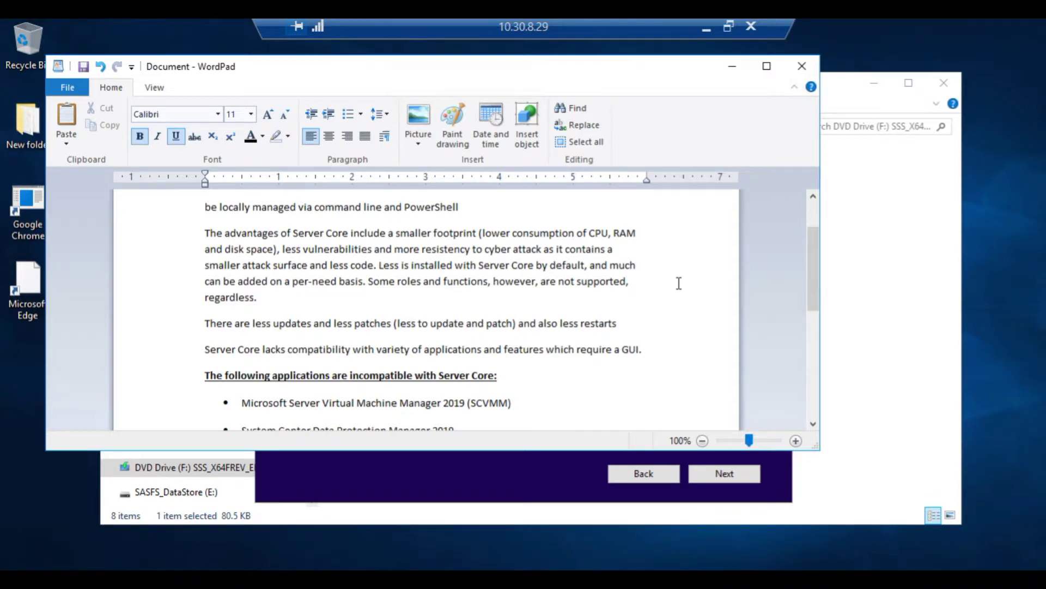
{"action": "scroll", "coordinate": [181, 305], "scroll_direction": "down", "scroll_amount": 1}
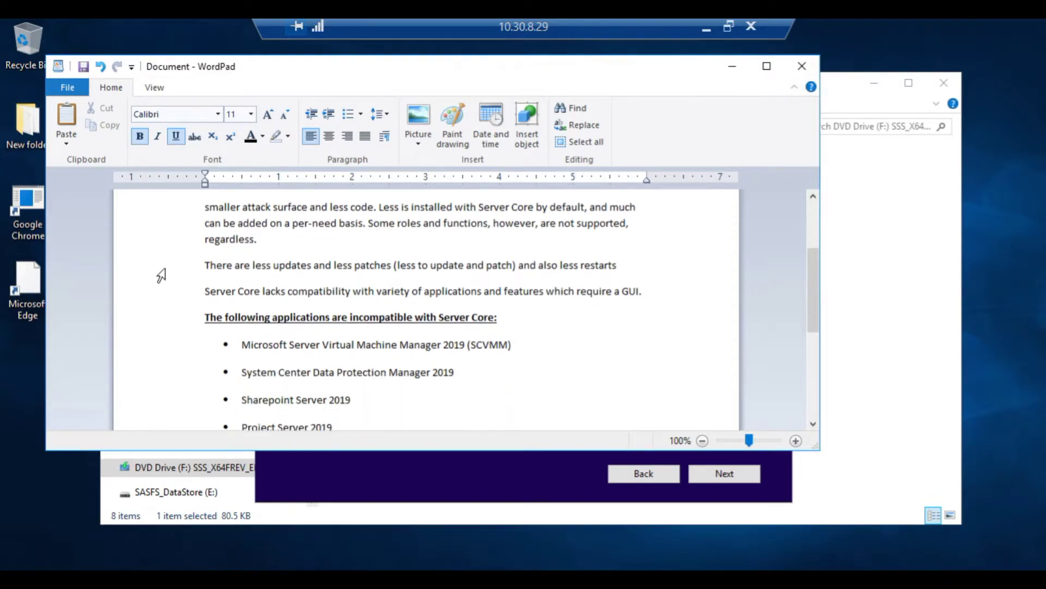
{"action": "scroll", "coordinate": [474, 279], "scroll_direction": "up", "scroll_amount": 1}
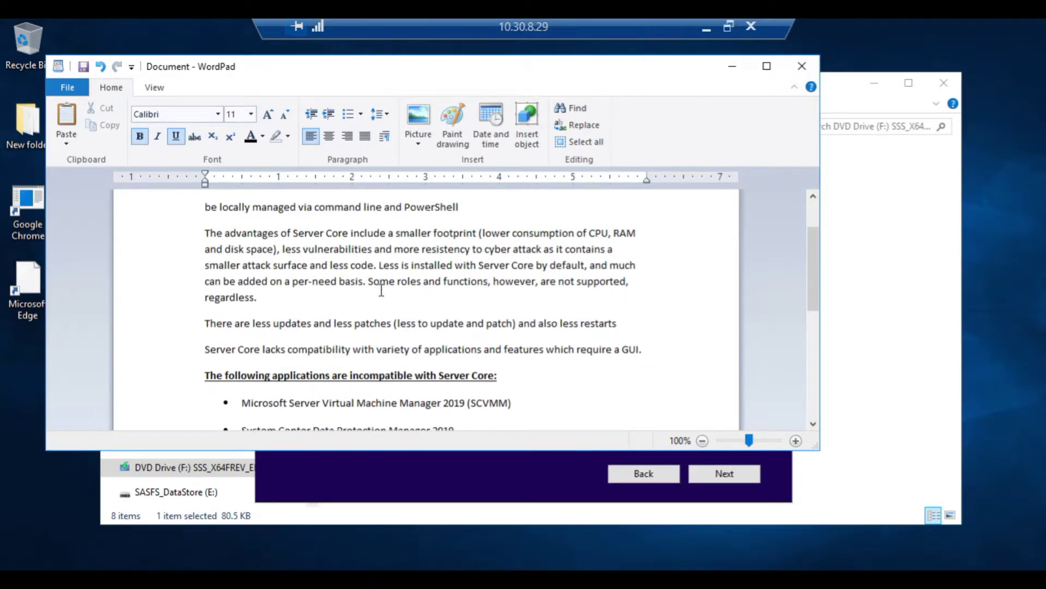
{"action": "scroll", "coordinate": [605, 315], "scroll_direction": "down", "scroll_amount": 1}
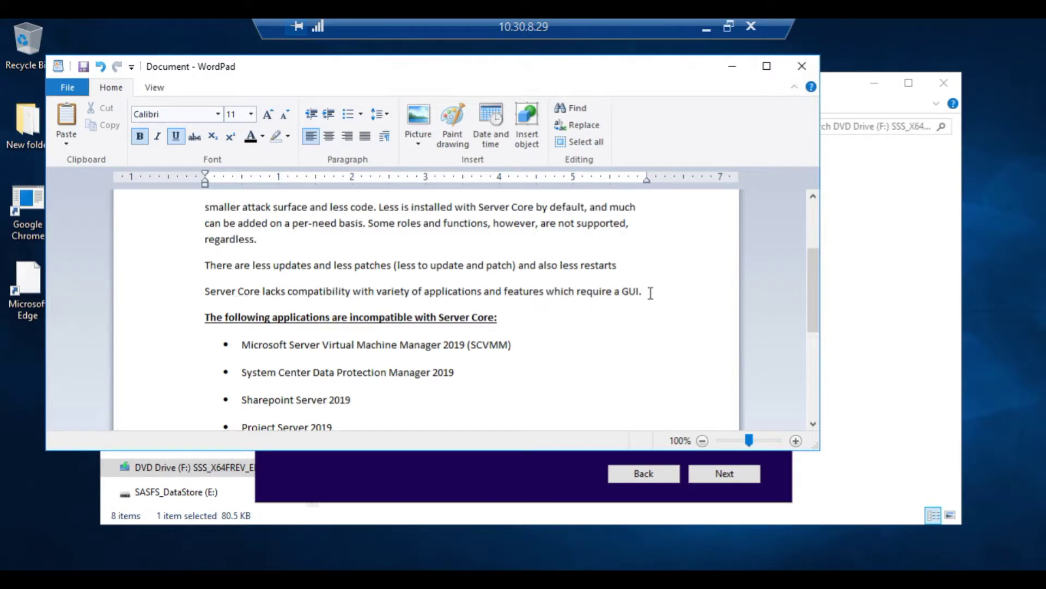
{"action": "scroll", "coordinate": [650, 293], "scroll_direction": "down", "scroll_amount": 1}
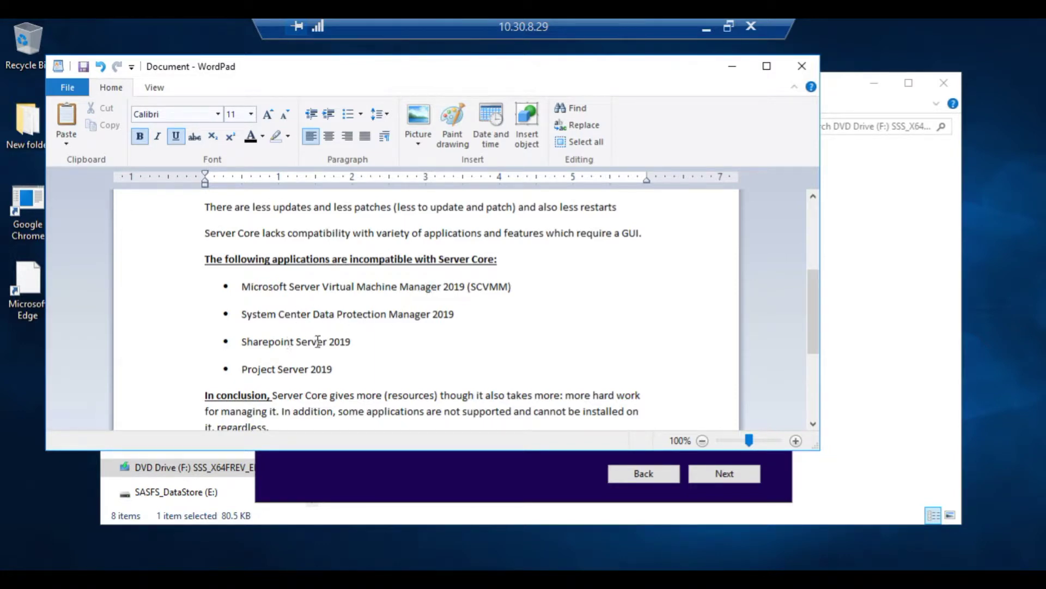
{"action": "scroll", "coordinate": [548, 309], "scroll_direction": "down", "scroll_amount": 2}
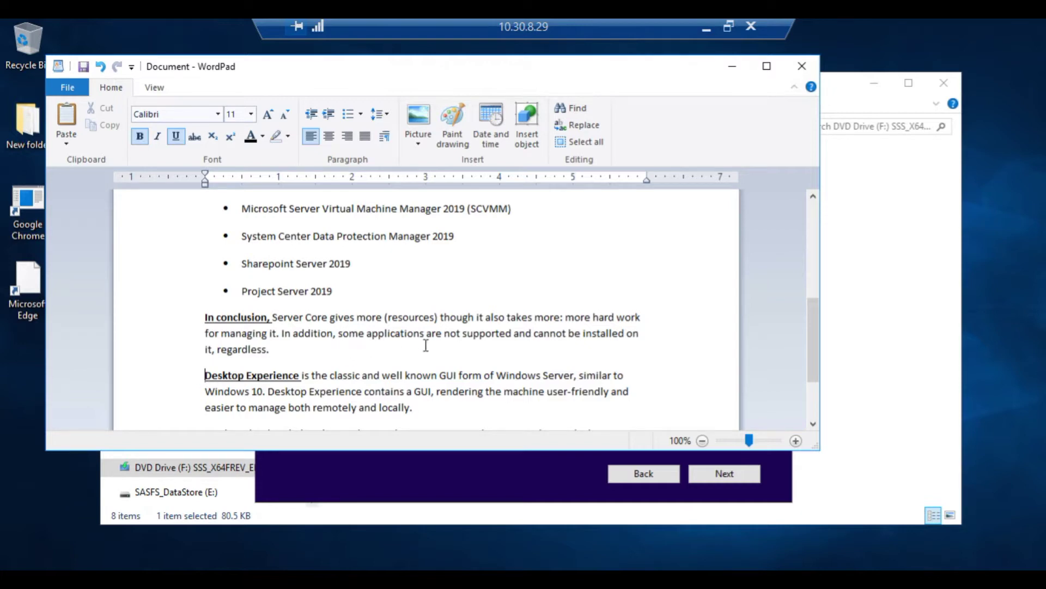
{"action": "scroll", "coordinate": [664, 296], "scroll_direction": "down", "scroll_amount": 3}
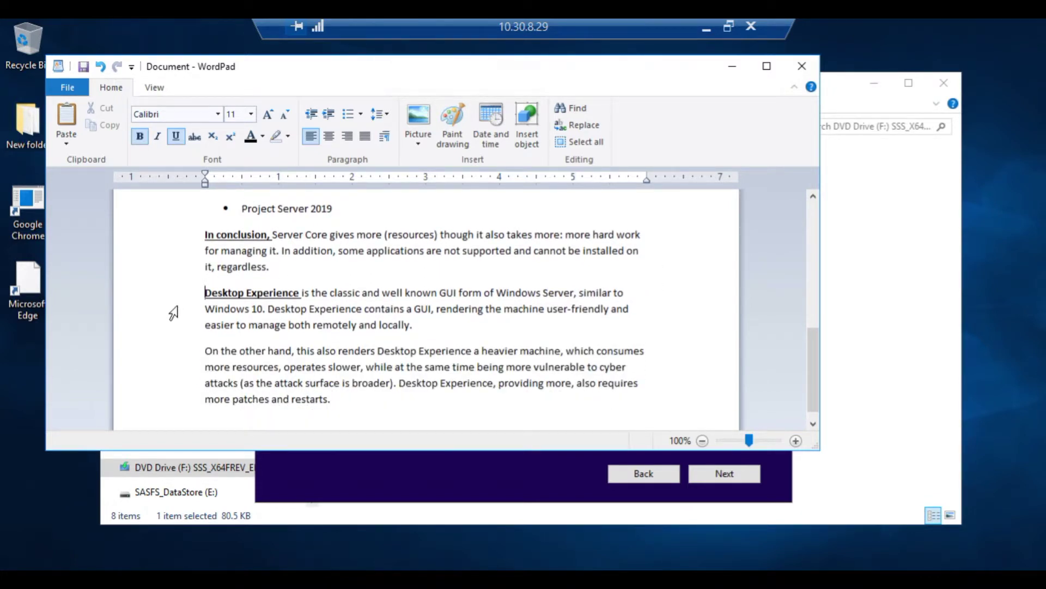
{"action": "scroll", "coordinate": [173, 312], "scroll_direction": "down", "scroll_amount": 1}
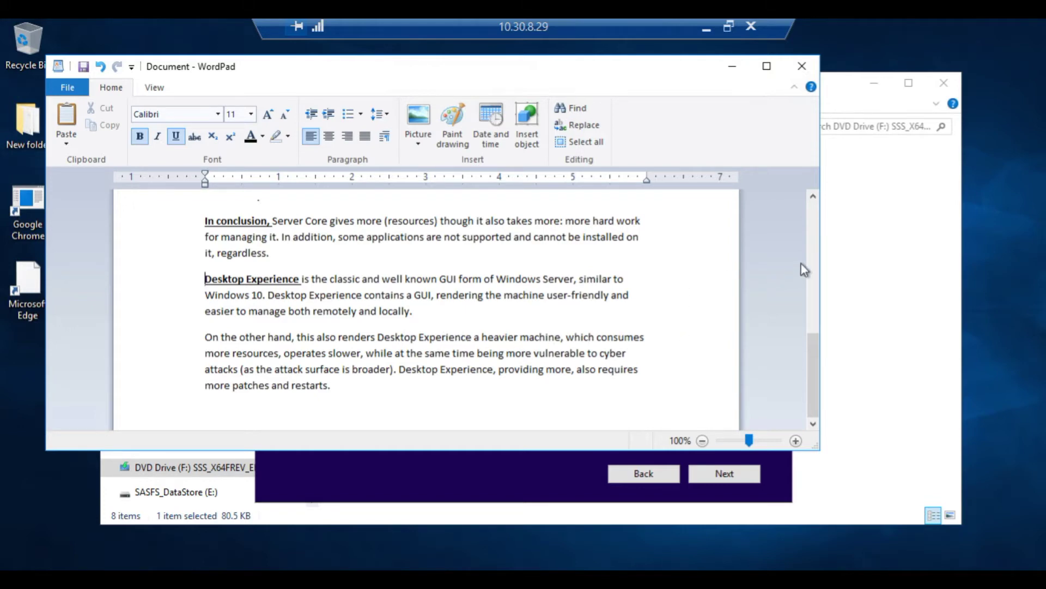
{"action": "scroll", "coordinate": [806, 256], "scroll_direction": "up", "scroll_amount": 10}
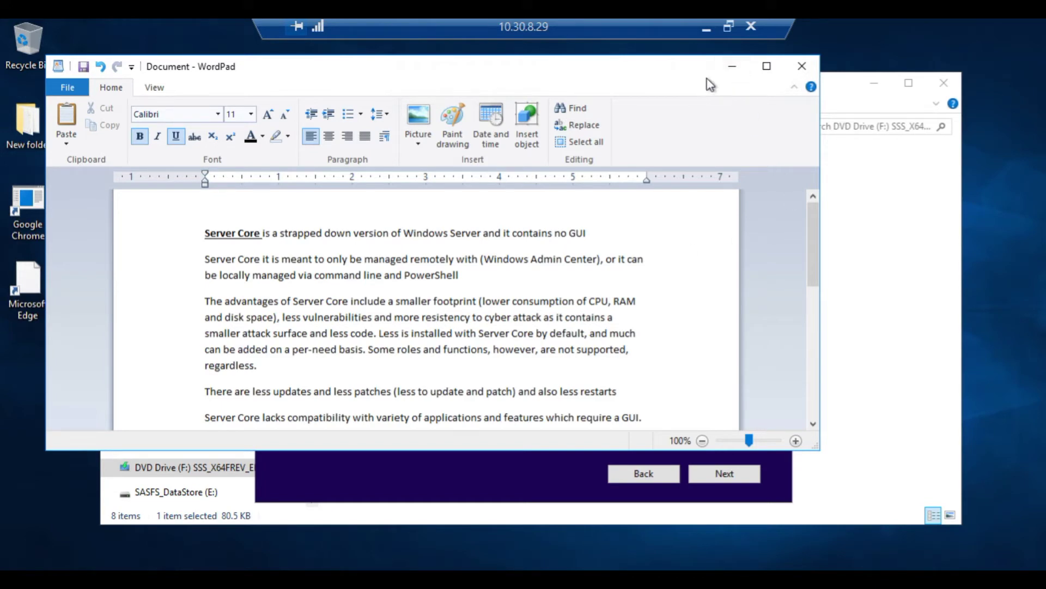
{"action": "left_click", "coordinate": [734, 67]}
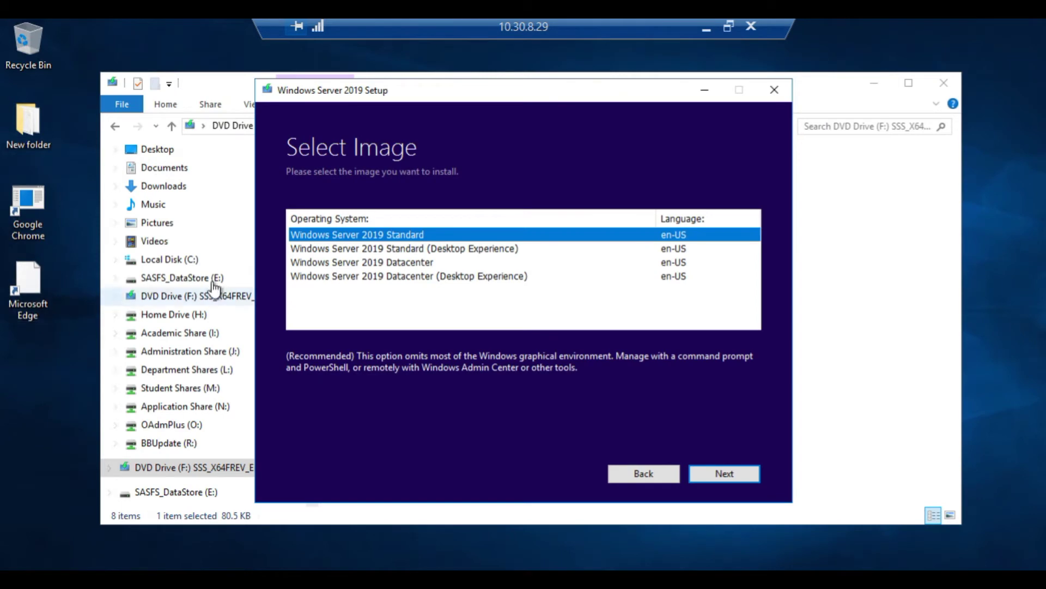
Minimize the file window and choose the Windows Server 2019 Standard (Desktop Experience) image for the installation
{"action": "left_click", "coordinate": [874, 84]}
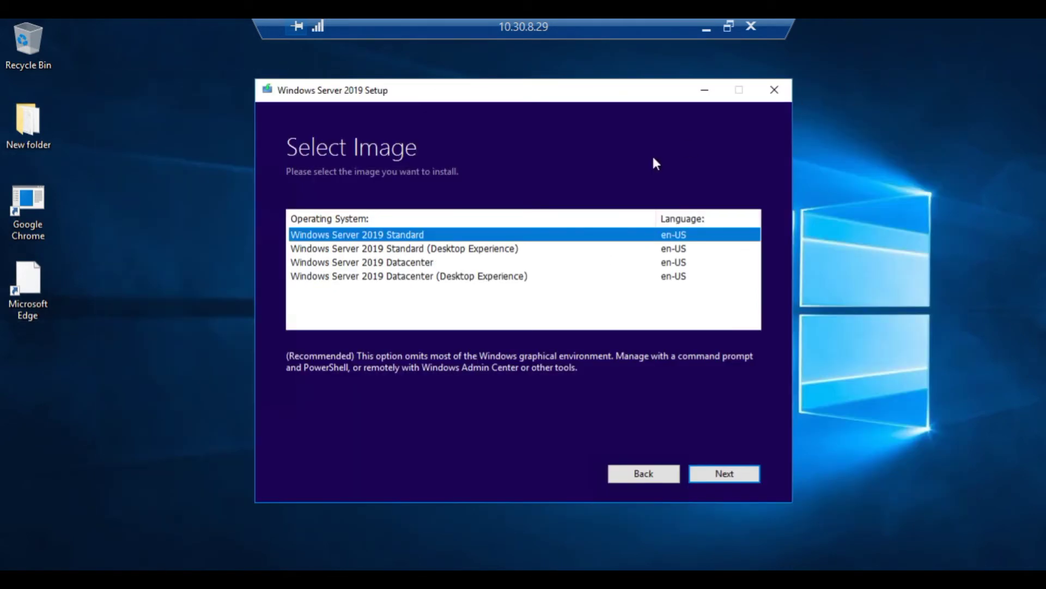
{"action": "left_click", "coordinate": [409, 249]}
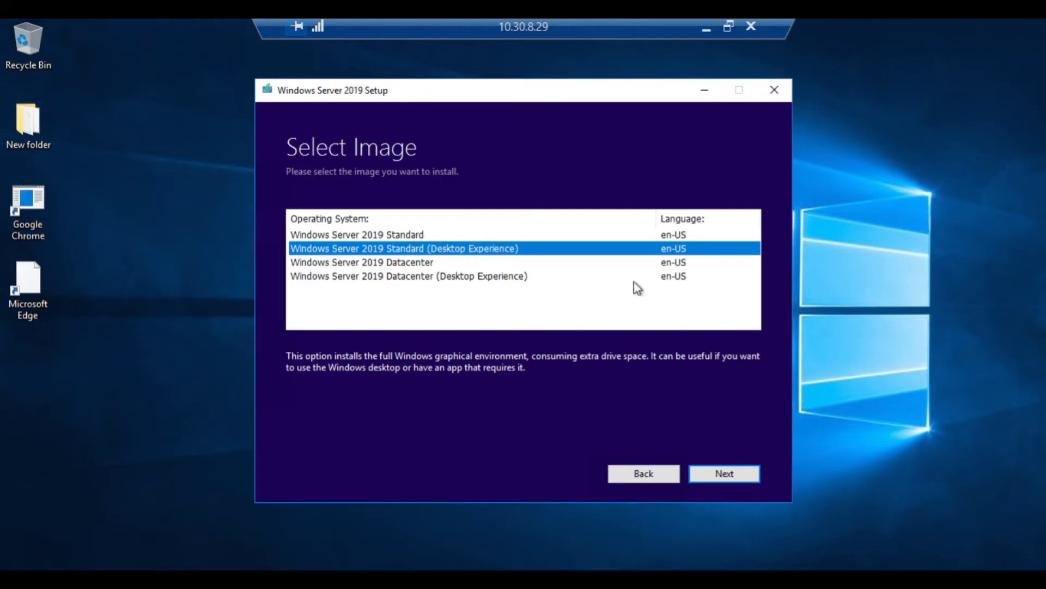
{"action": "left_click", "coordinate": [724, 473]}
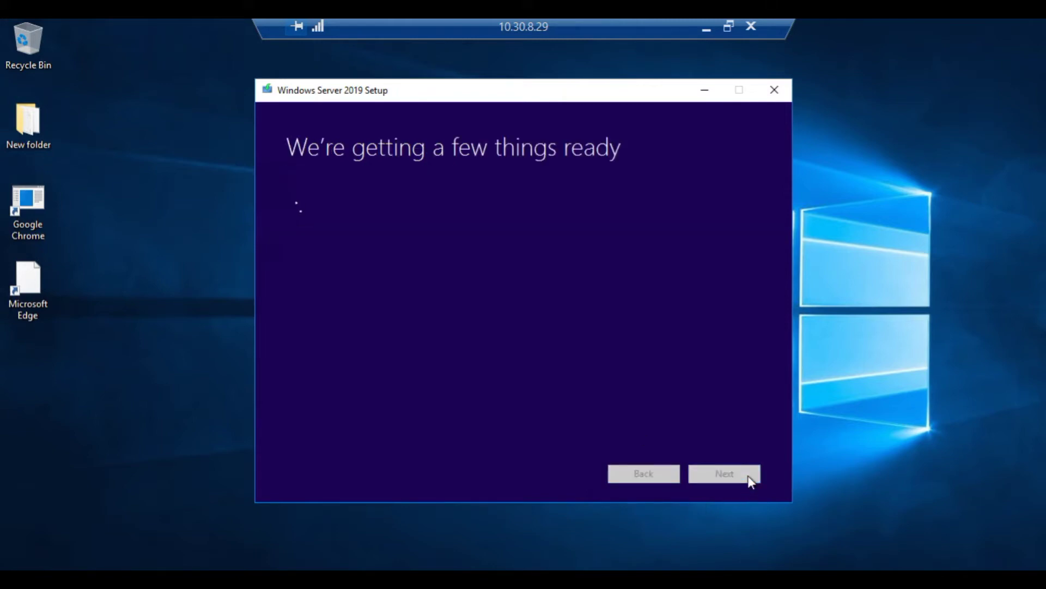
Continue the setup with Keep personal files and apps, and start the installation
{"action": "left_click", "coordinate": [724, 472]}
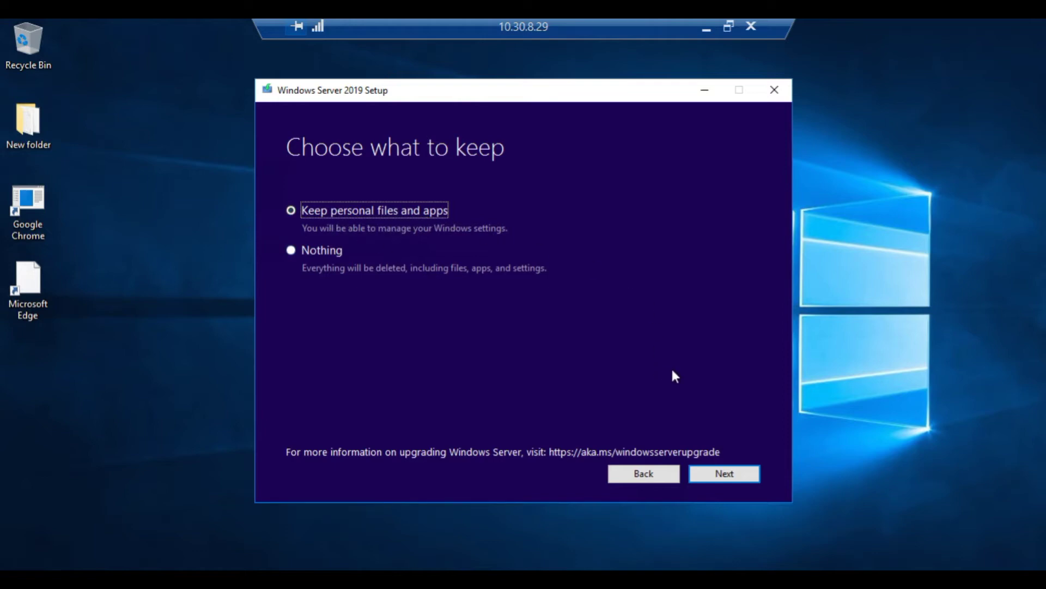
{"action": "left_click", "coordinate": [742, 482]}
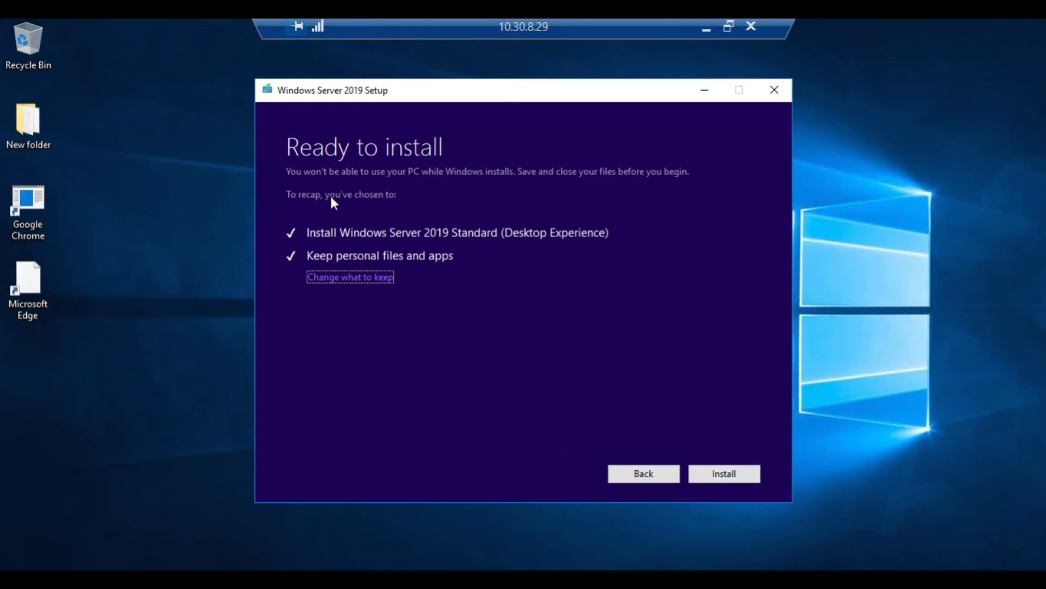
{"action": "left_click", "coordinate": [719, 473]}
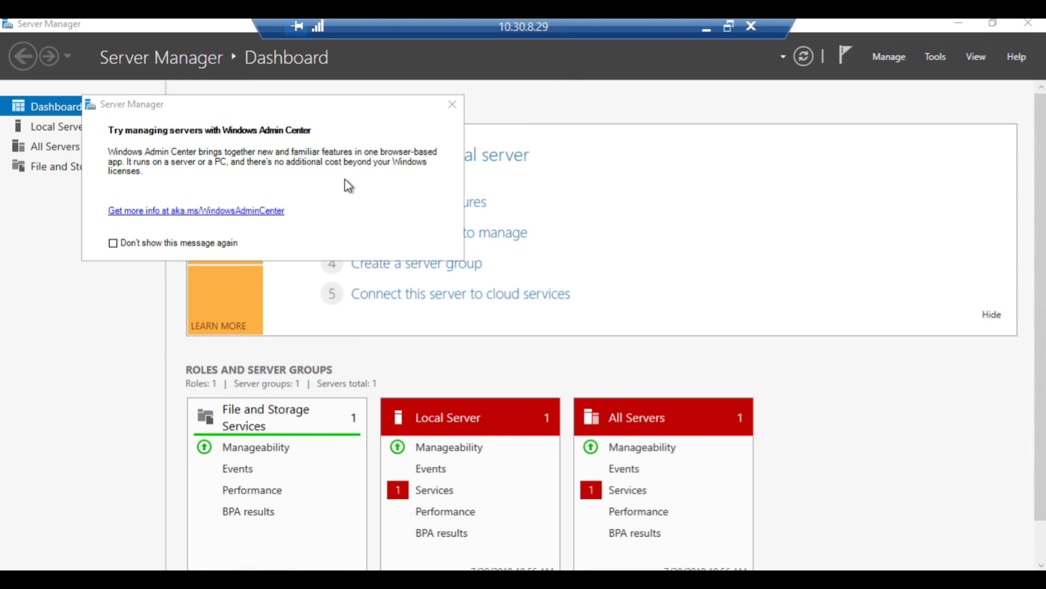
Show the upgraded server's Local Server properties and open activation from its Product ID entry
{"action": "left_click", "coordinate": [57, 126]}
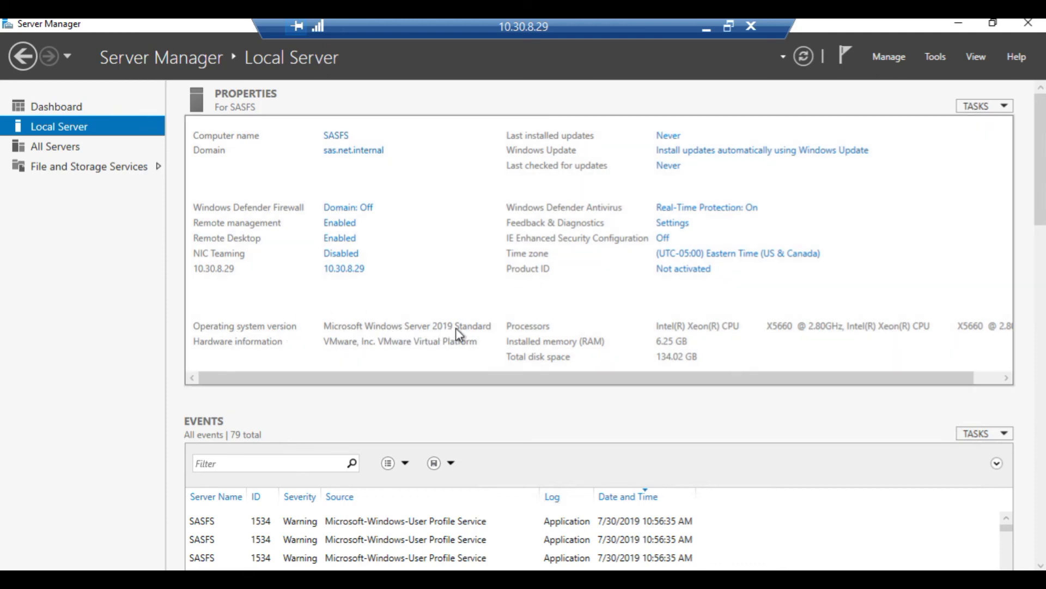
{"action": "left_click", "coordinate": [666, 273]}
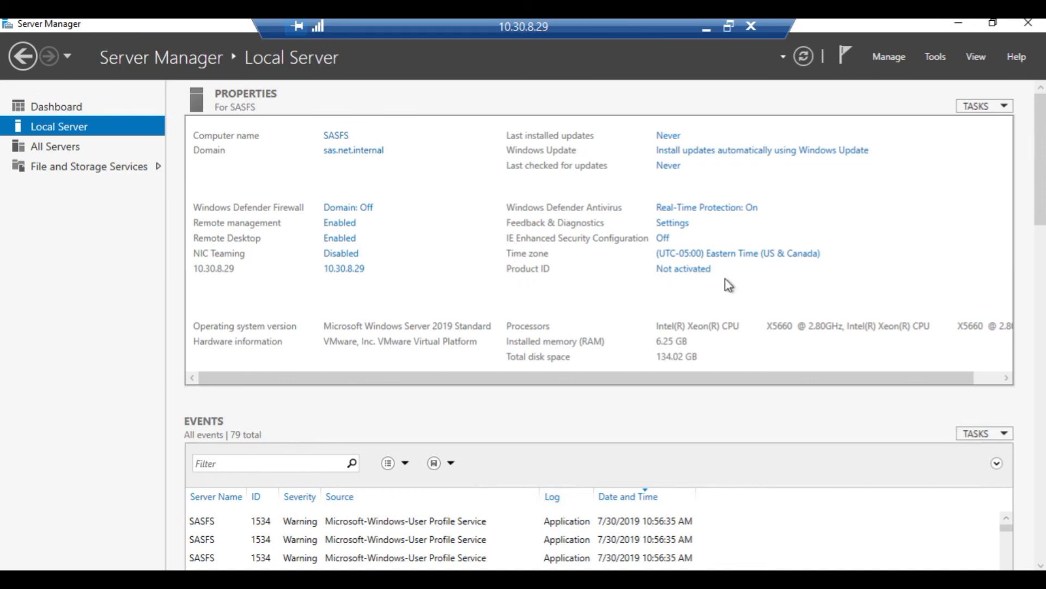